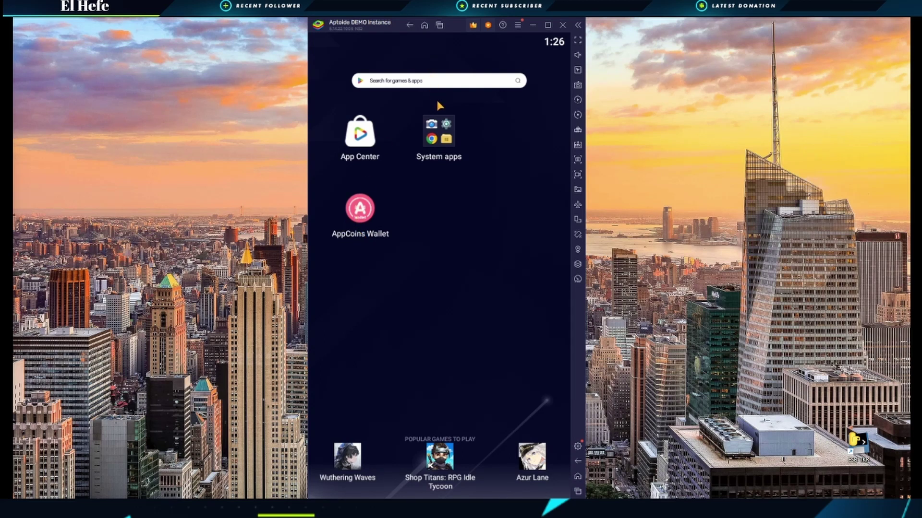
{"action": "left_click", "coordinate": [439, 136]}
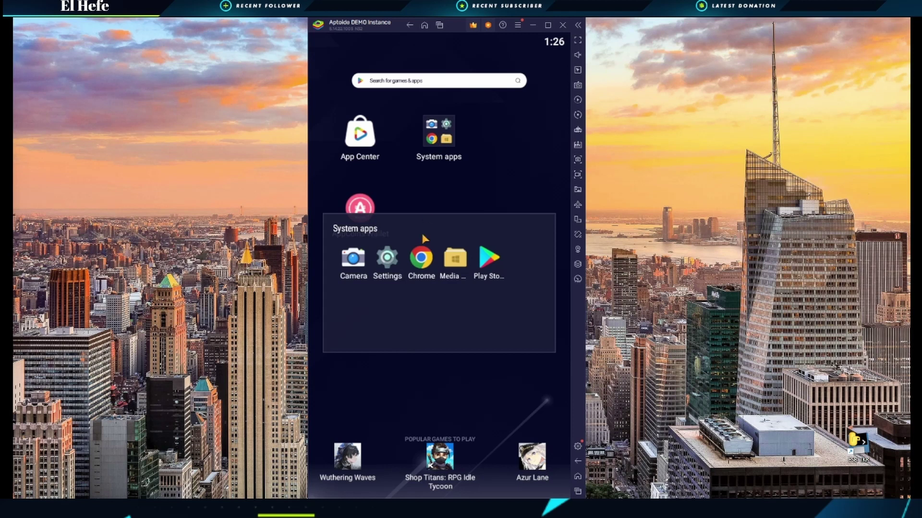
{"action": "left_click", "coordinate": [425, 261]}
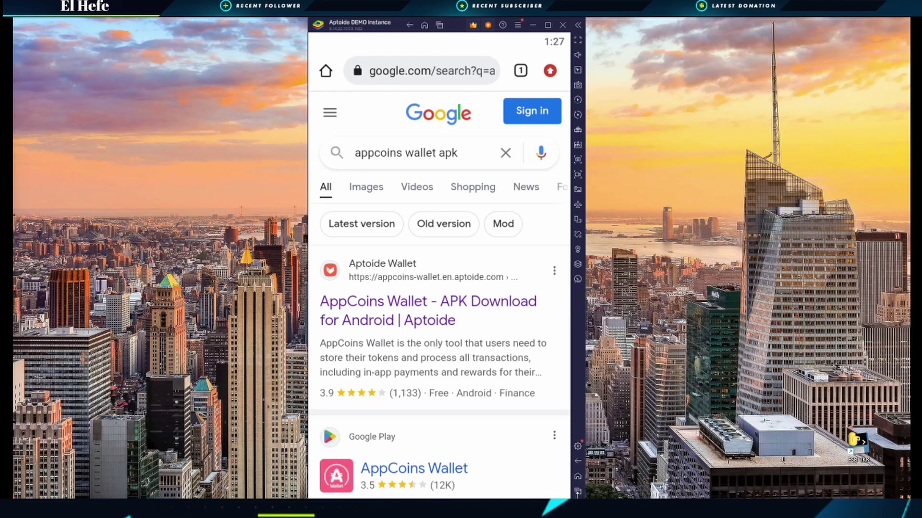
{"action": "left_click", "coordinate": [578, 493]}
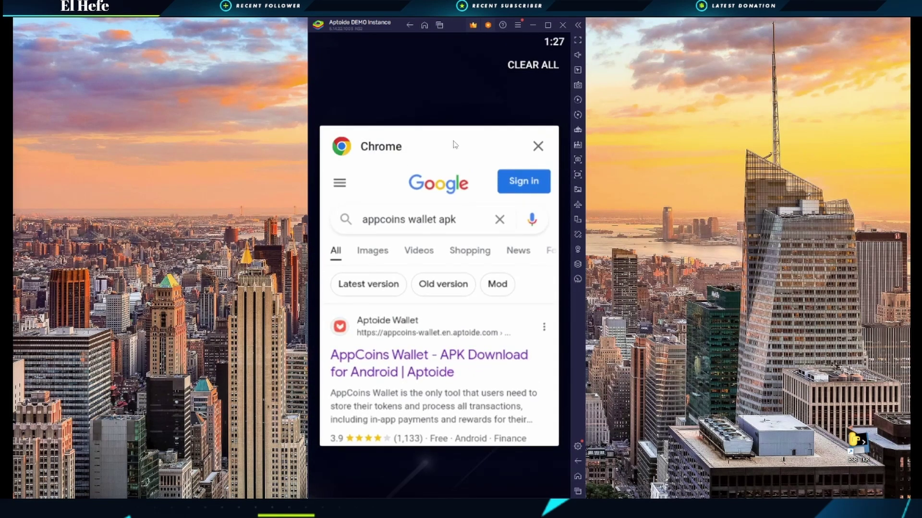
{"action": "left_click", "coordinate": [537, 147]}
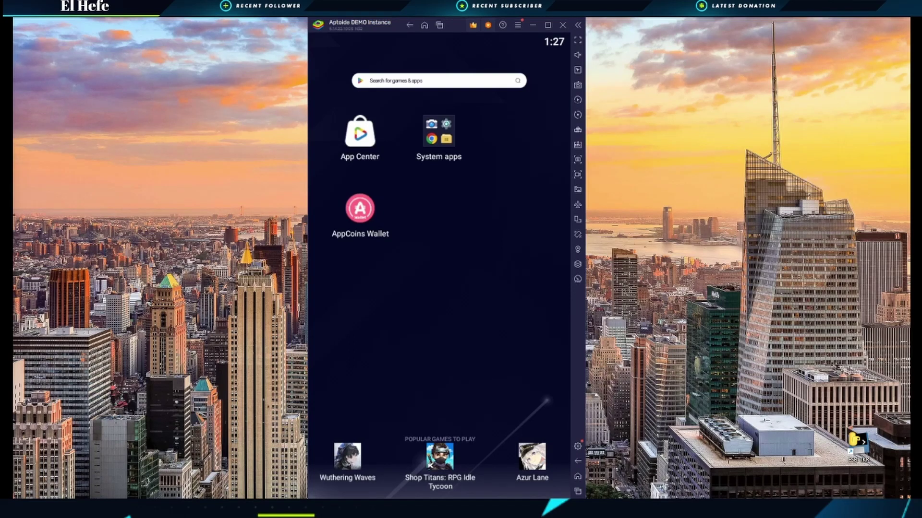
Step: Clear the emulator's 11.16 MB of cached data in Settings > Storage, then close Settings
{"action": "left_click", "coordinate": [444, 138]}
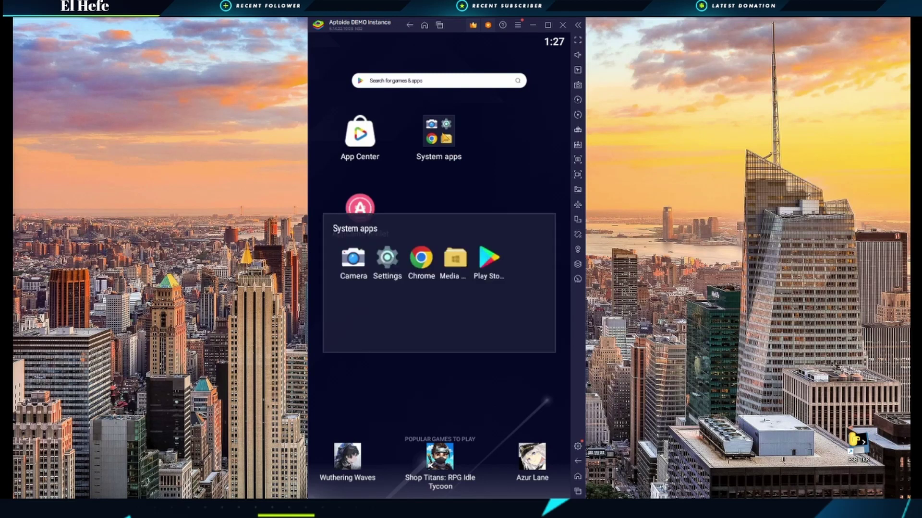
{"action": "left_click", "coordinate": [386, 259]}
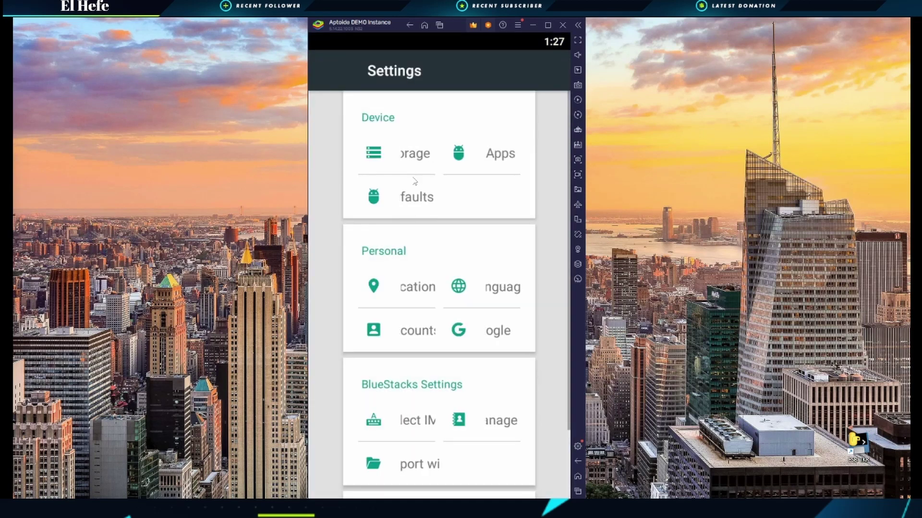
{"action": "left_click", "coordinate": [410, 147]}
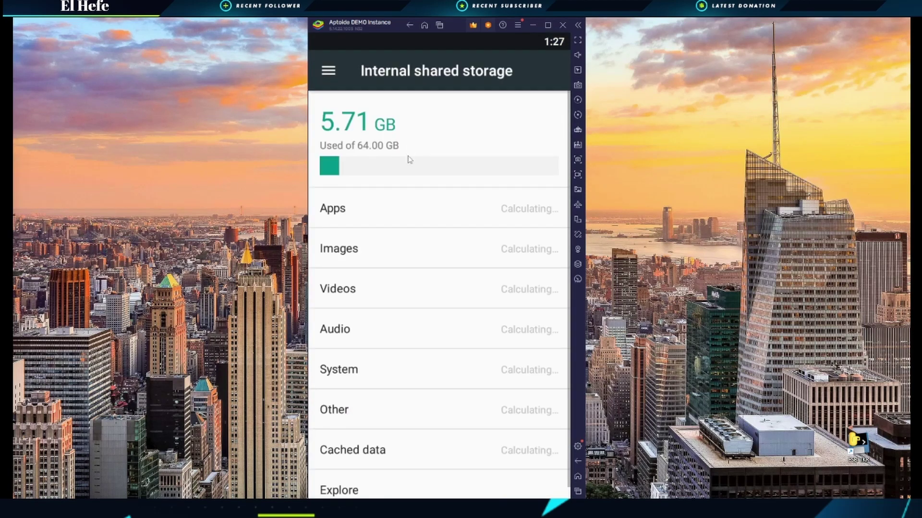
{"action": "scroll", "coordinate": [418, 414], "scroll_direction": "down", "scroll_amount": 3}
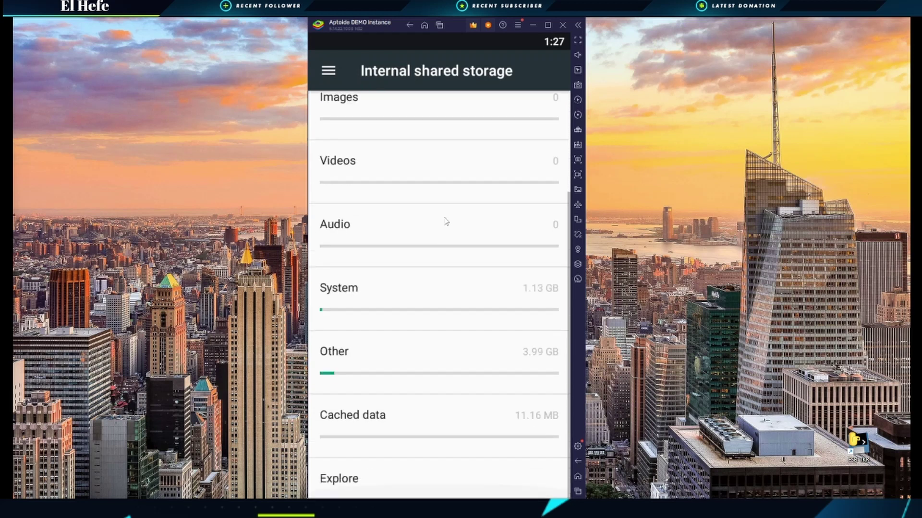
{"action": "left_click", "coordinate": [386, 416]}
{"action": "left_click", "coordinate": [524, 312]}
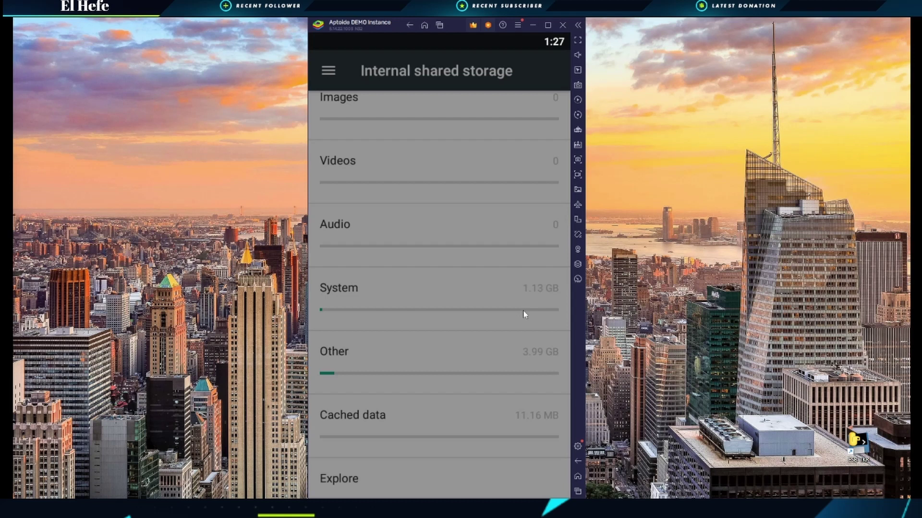
{"action": "left_click", "coordinate": [577, 491]}
{"action": "left_click", "coordinate": [539, 147]}
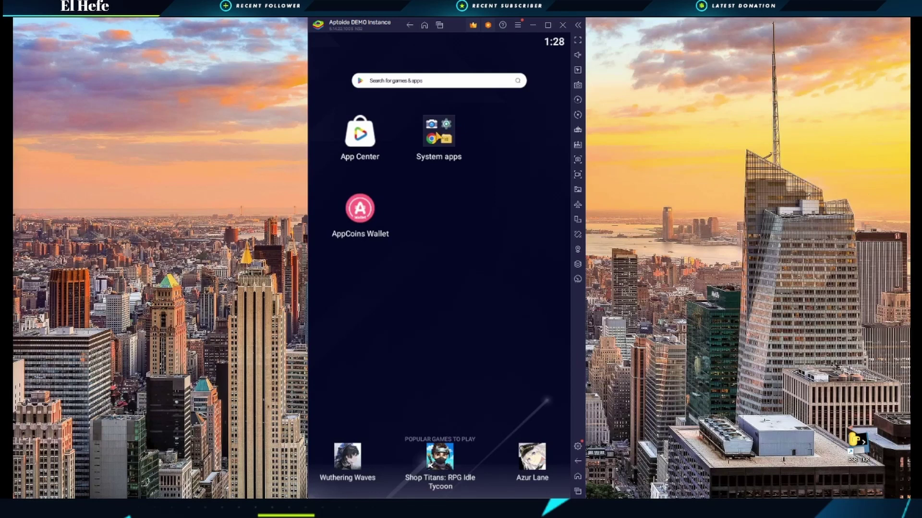
Step: Launch Chrome from System apps and go to its Downloads list
{"action": "left_click", "coordinate": [439, 135]}
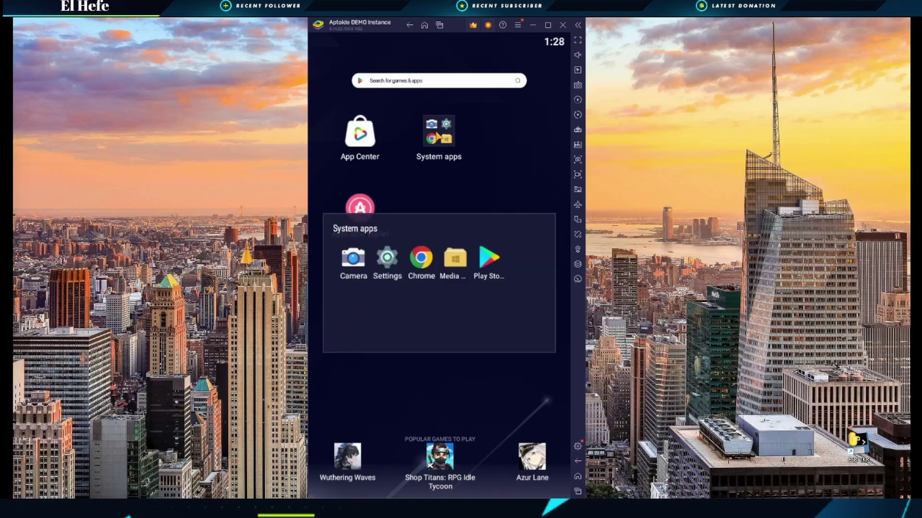
{"action": "left_click", "coordinate": [419, 268]}
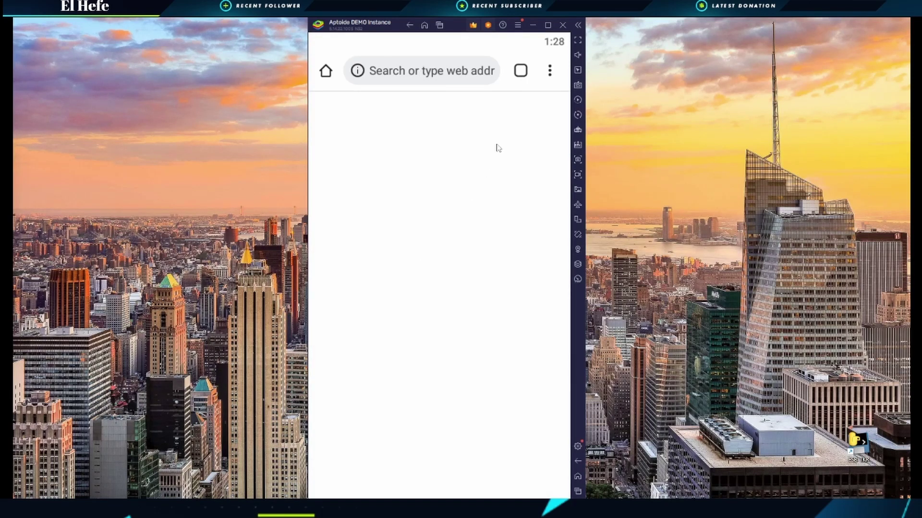
{"action": "left_click", "coordinate": [550, 72]}
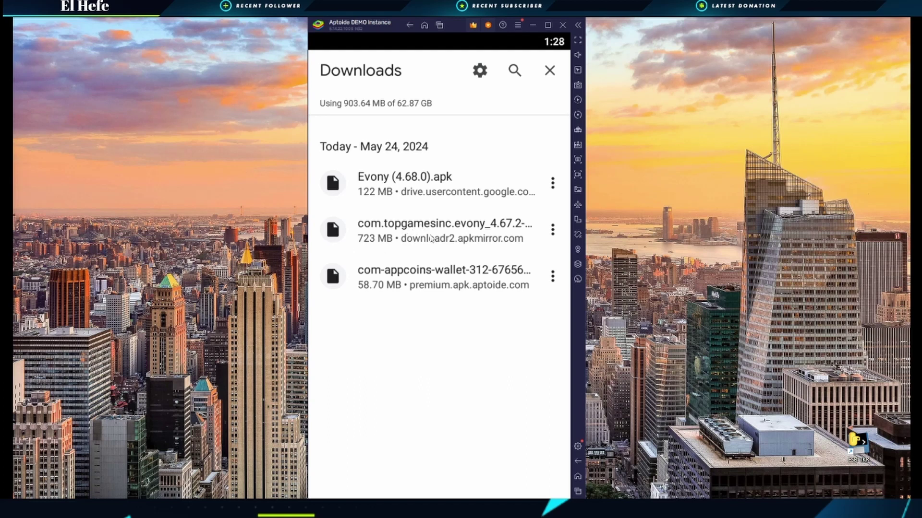
Step: Install the downloaded Evony APK from Chrome's Downloads
{"action": "left_click", "coordinate": [432, 230]}
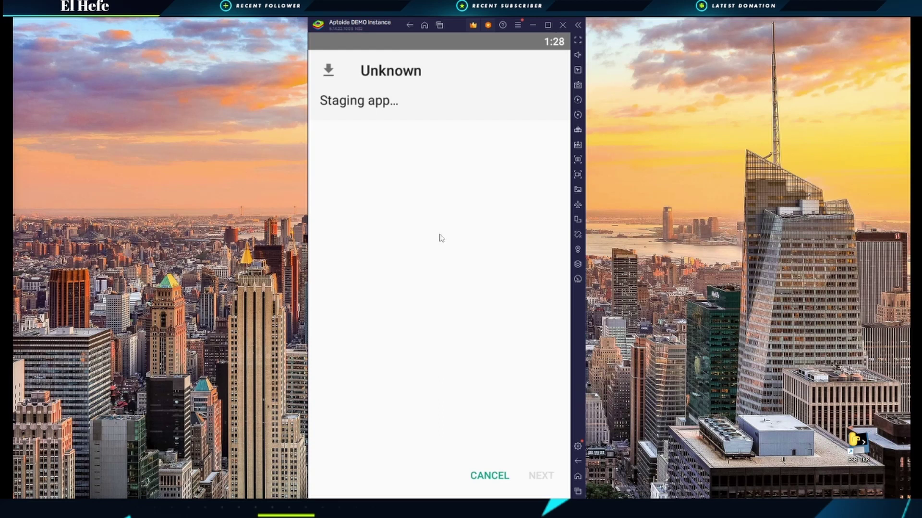
{"action": "left_click", "coordinate": [536, 477]}
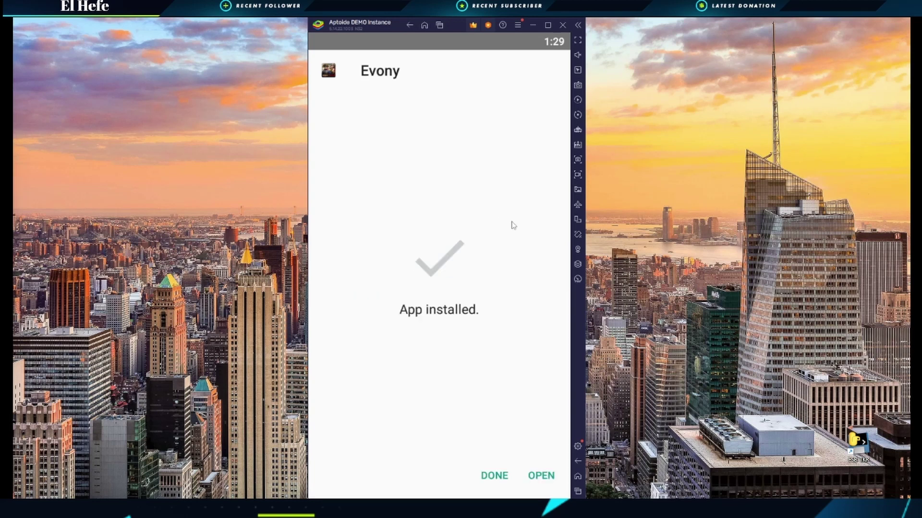
Step: Launch Evony from the App installed screen and let it load to Select Culture
{"action": "left_click", "coordinate": [543, 475]}
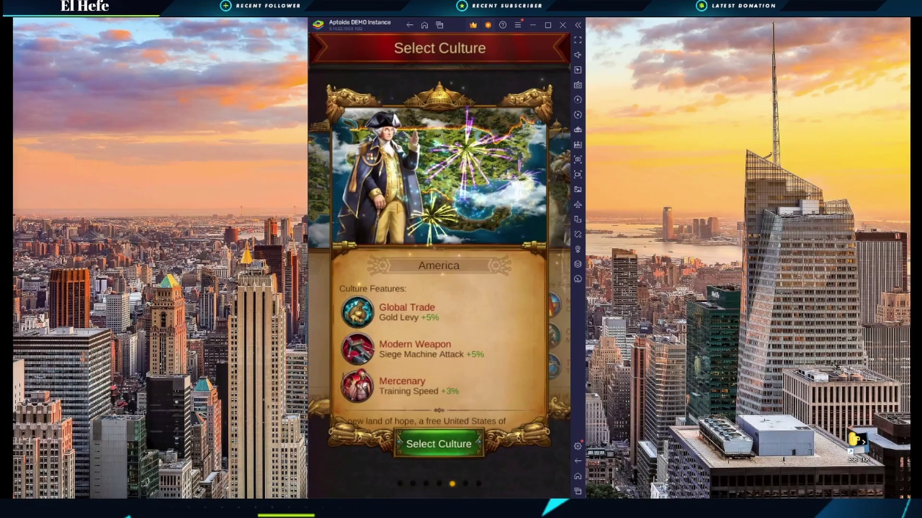
Step: Select and confirm America as the Evony culture
{"action": "left_click", "coordinate": [451, 447]}
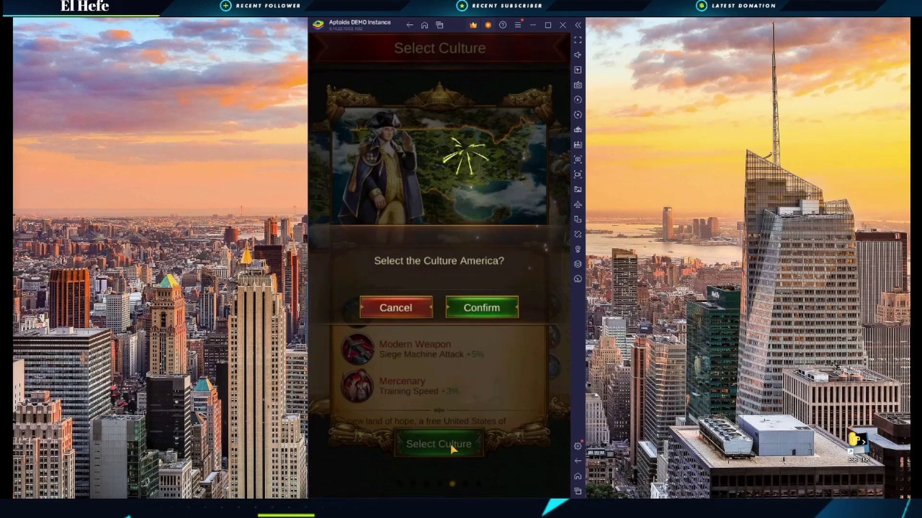
{"action": "left_click", "coordinate": [479, 312]}
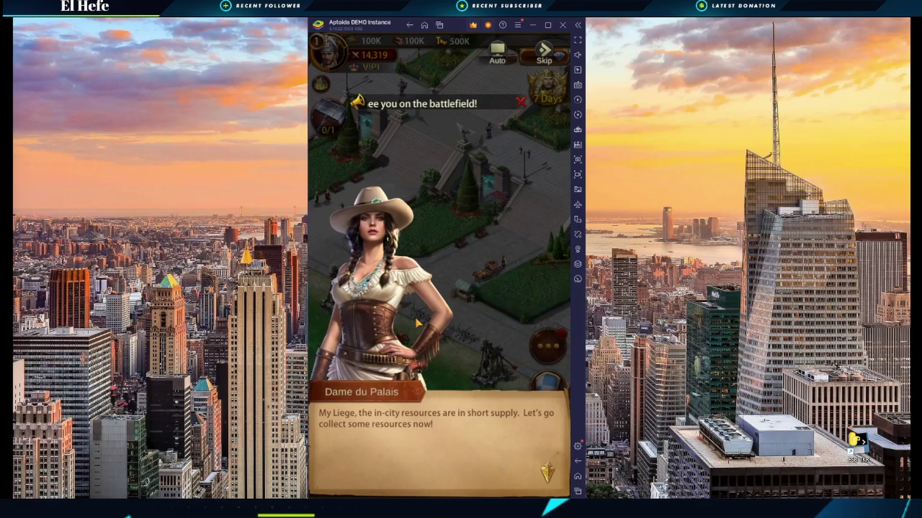
Step: Skip through the Dame du Palais dialogues and the Stage 1 screen to reach the farm plots
{"action": "left_click", "coordinate": [419, 426]}
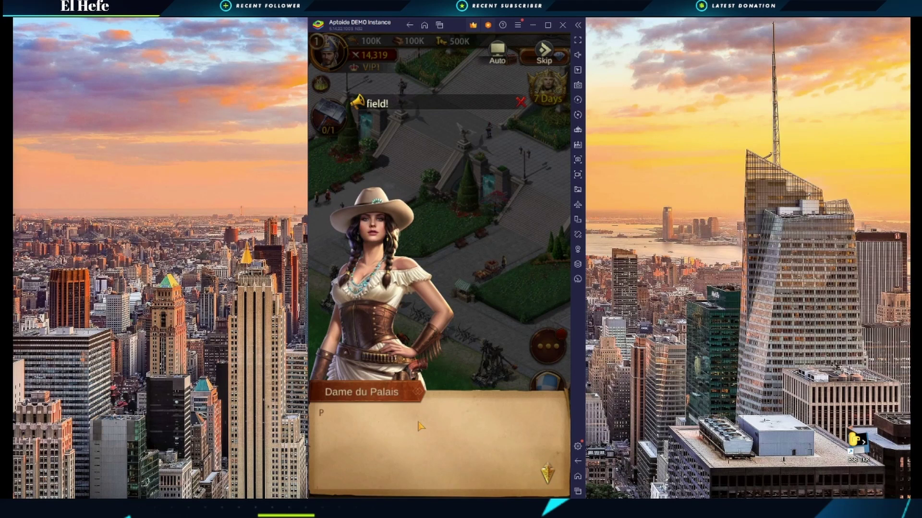
{"action": "left_click", "coordinate": [419, 426]}
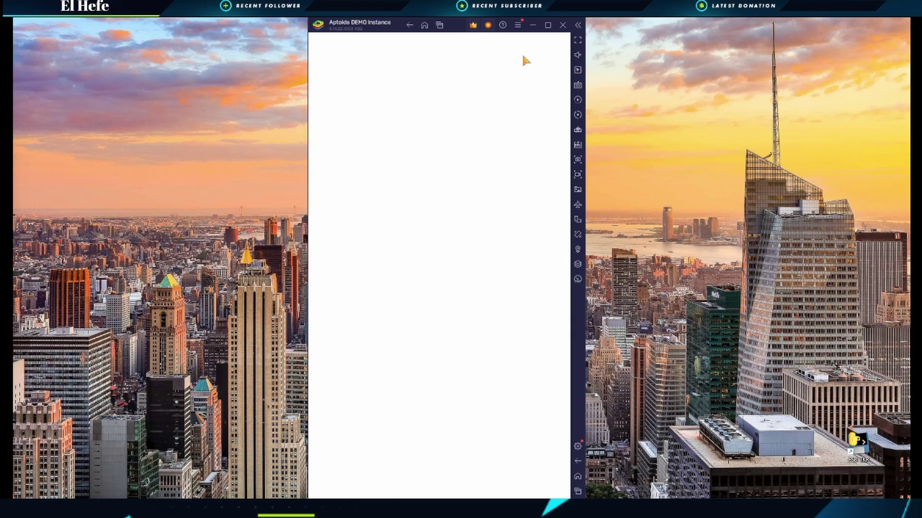
{"action": "left_click", "coordinate": [555, 55]}
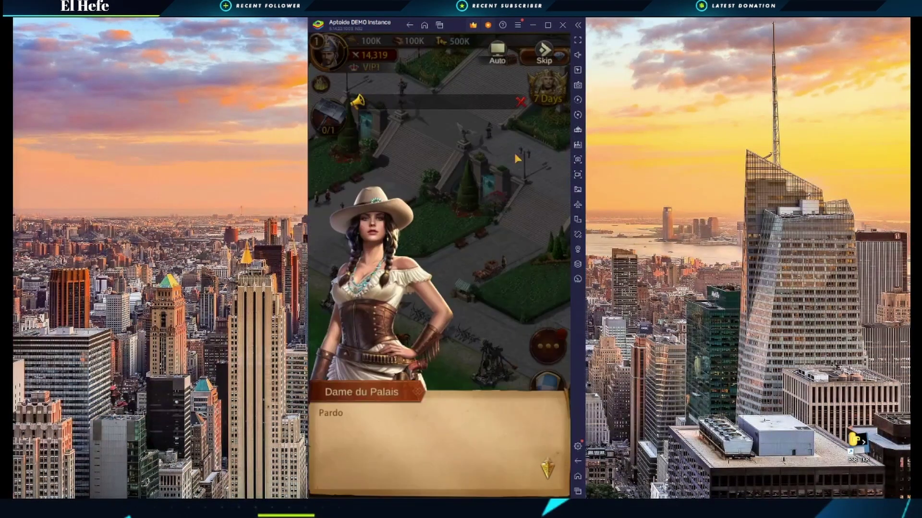
{"action": "left_click", "coordinate": [365, 428]}
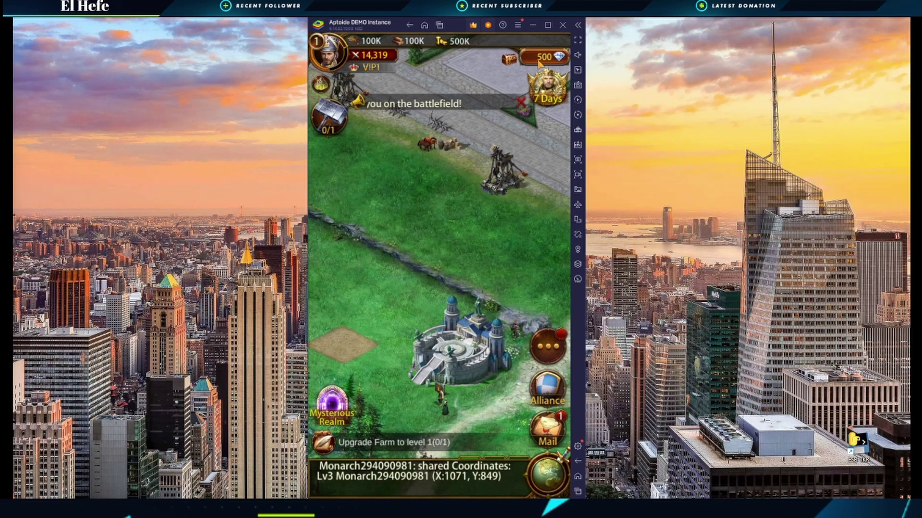
{"action": "left_click", "coordinate": [539, 62]}
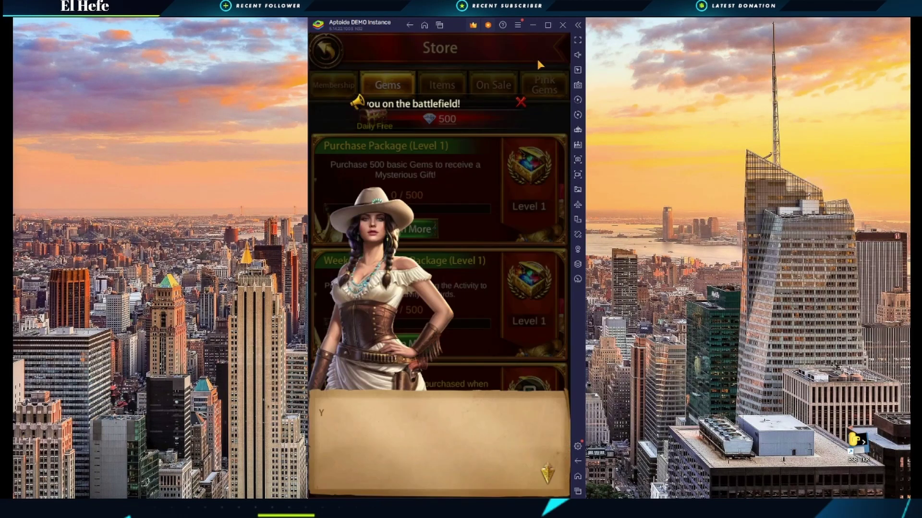
{"action": "left_click", "coordinate": [365, 409]}
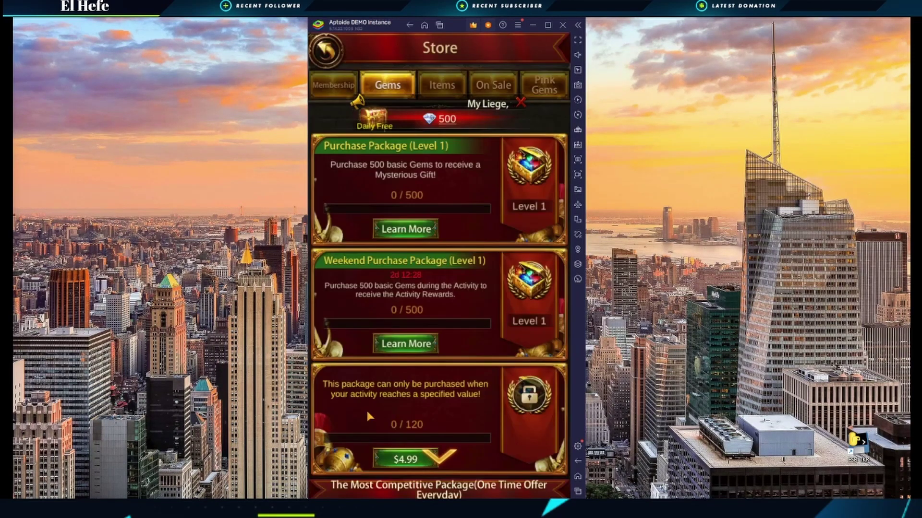
{"action": "left_click", "coordinate": [485, 86]}
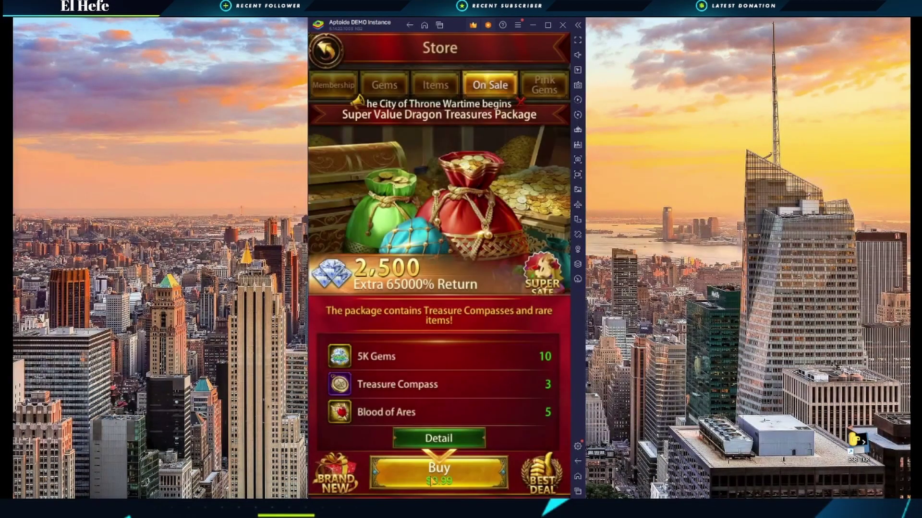
{"action": "left_click", "coordinate": [434, 480]}
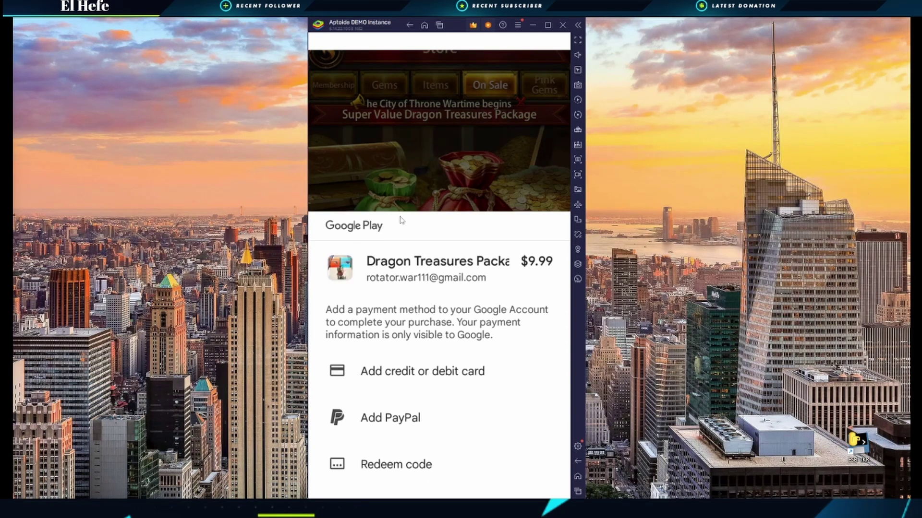
{"action": "left_click", "coordinate": [430, 168]}
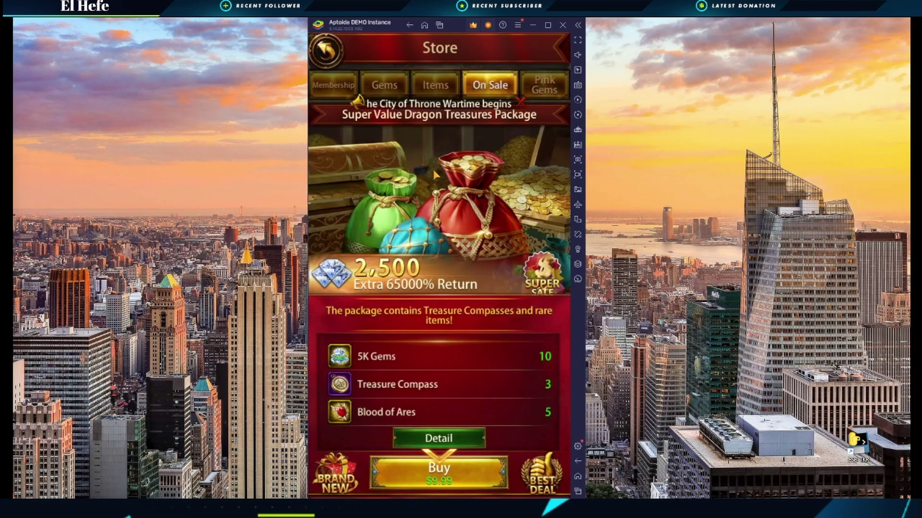
{"action": "left_click", "coordinate": [533, 102]}
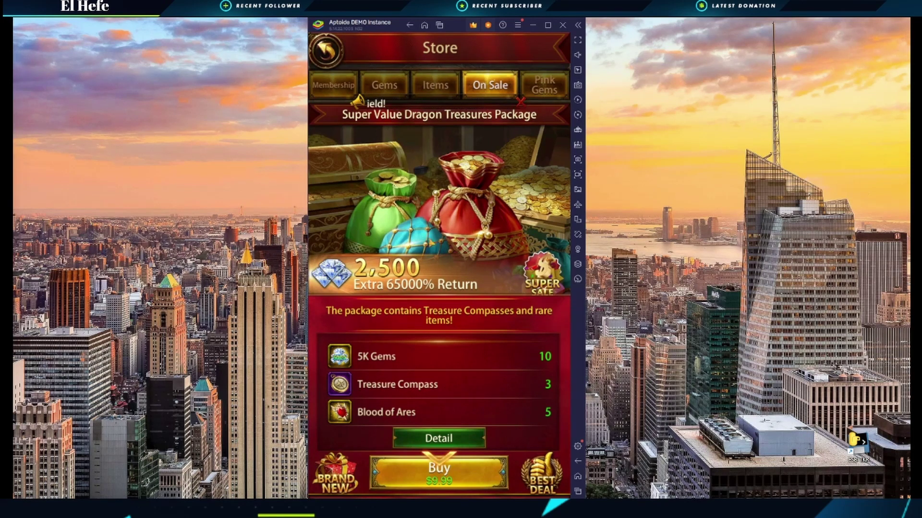
{"action": "left_click", "coordinate": [326, 54]}
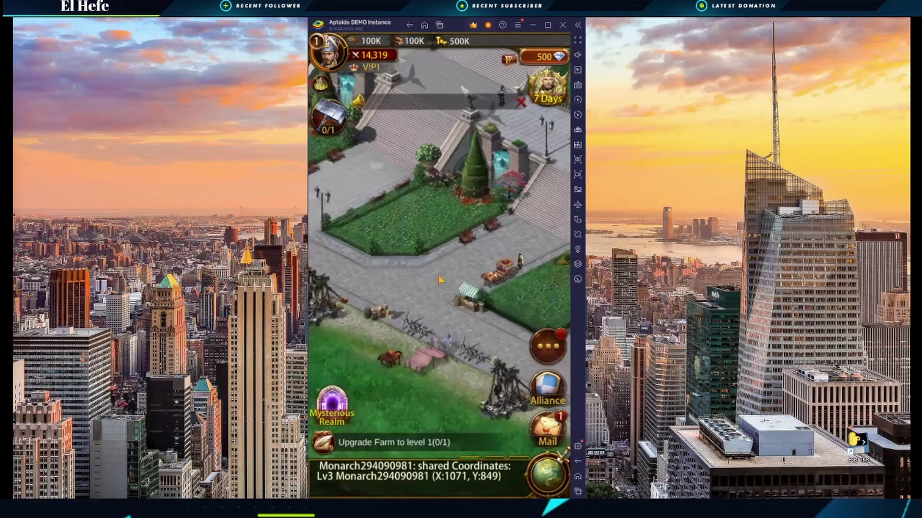
Step: Close Evony from Recent apps and return to the Android home screen
{"action": "left_click", "coordinate": [578, 490]}
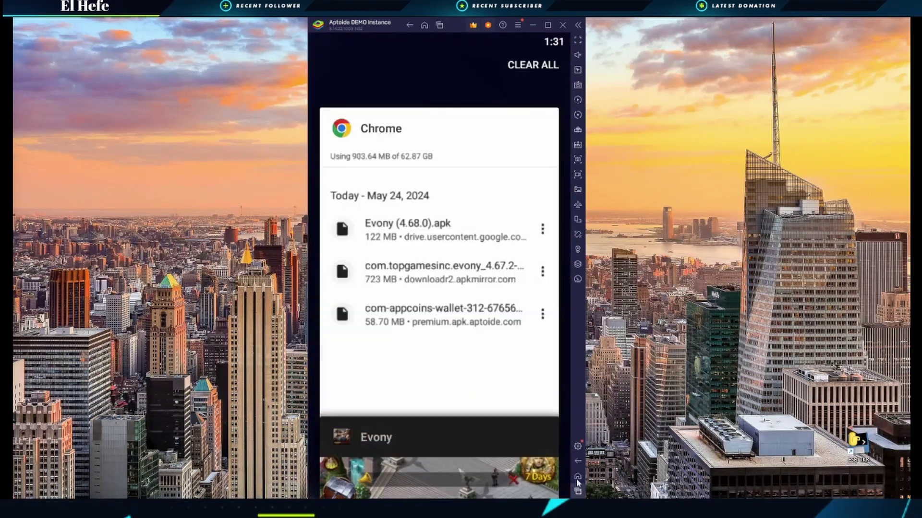
{"action": "left_click", "coordinate": [538, 437]}
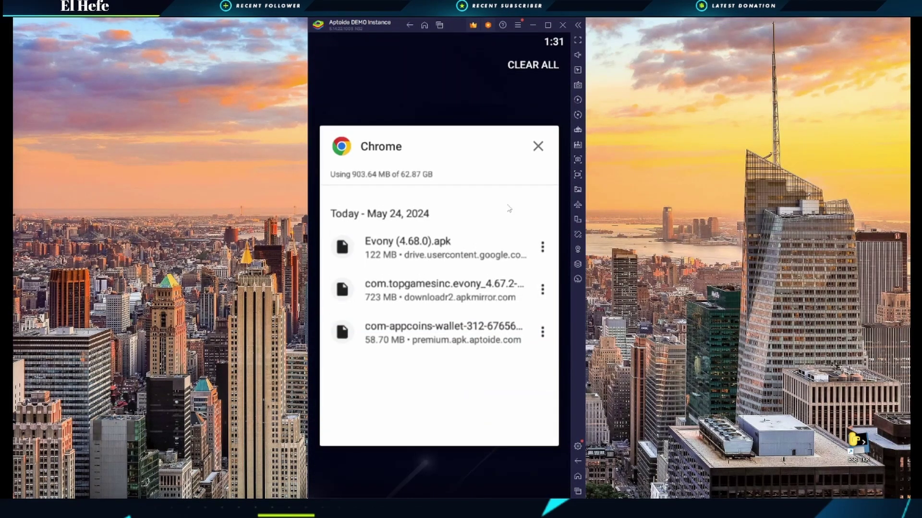
{"action": "left_click", "coordinate": [577, 476]}
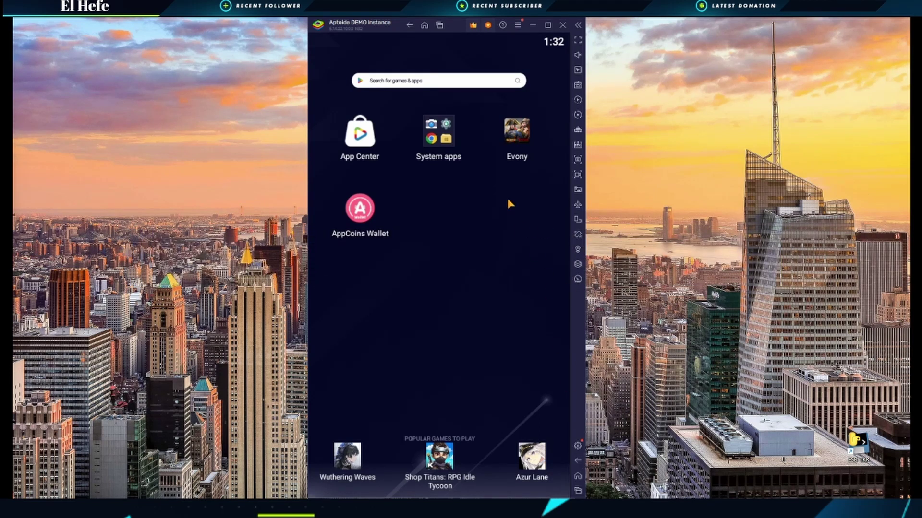
Step: Open Chrome's Downloads list showing the Evony (4.68.0).apk
{"action": "left_click", "coordinate": [438, 135]}
{"action": "left_click", "coordinate": [425, 252]}
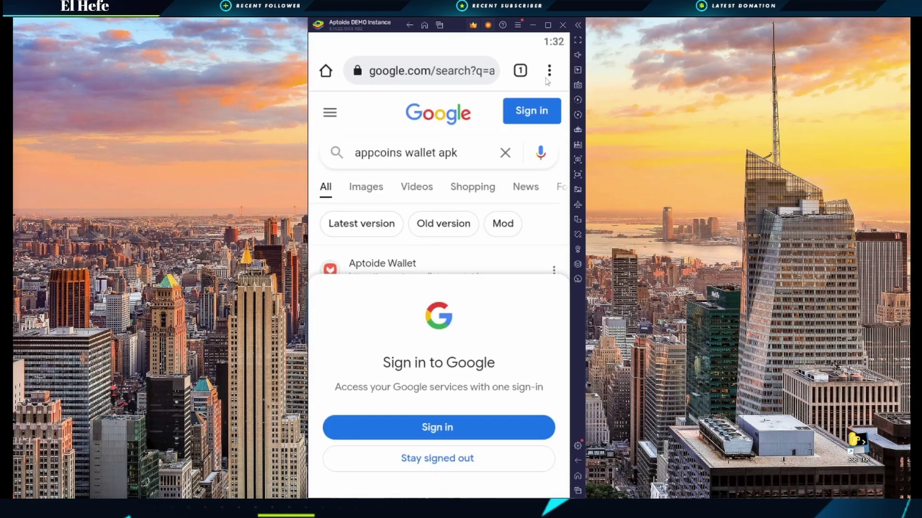
{"action": "left_click", "coordinate": [549, 71]}
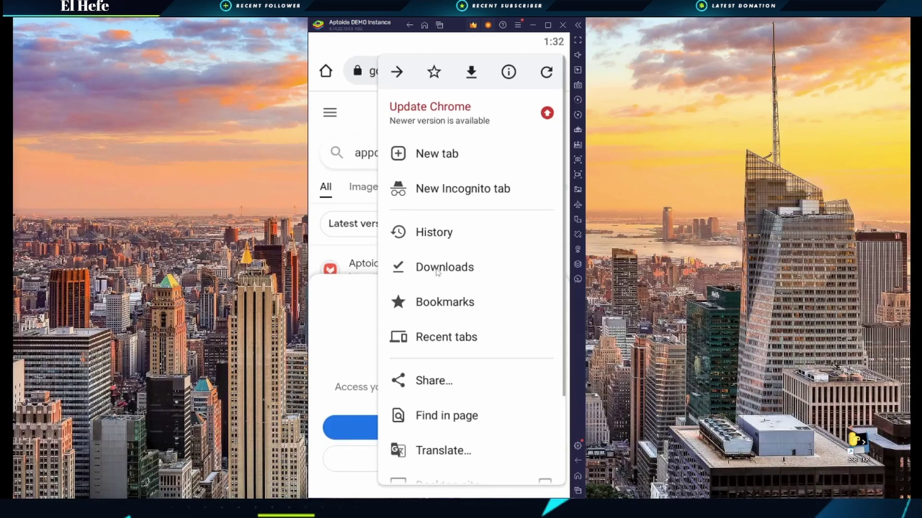
{"action": "left_click", "coordinate": [442, 268]}
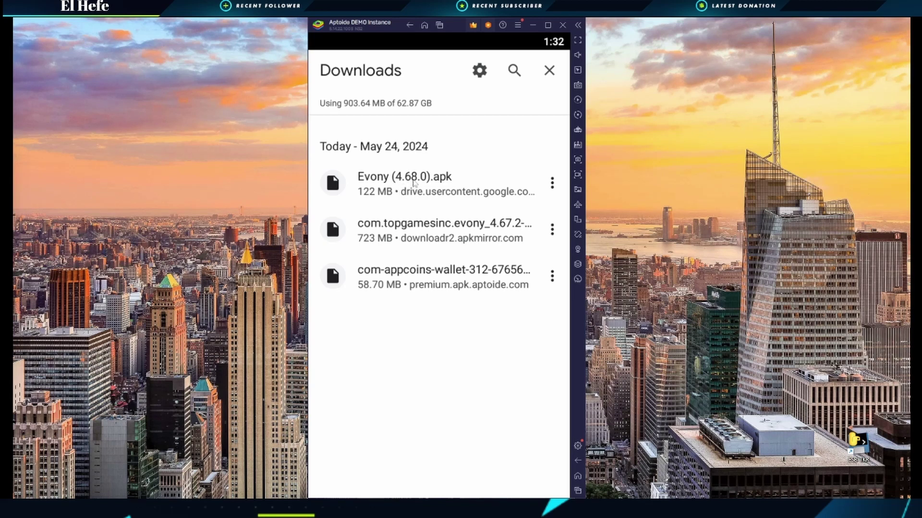
Step: Install Evony (4.68.0).apk as an update over the existing game and launch it
{"action": "left_click", "coordinate": [413, 181]}
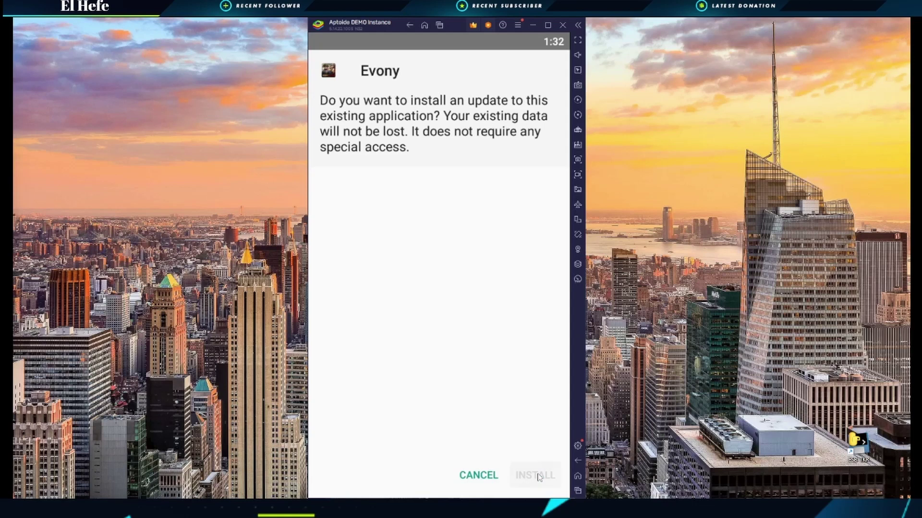
{"action": "left_click", "coordinate": [539, 475]}
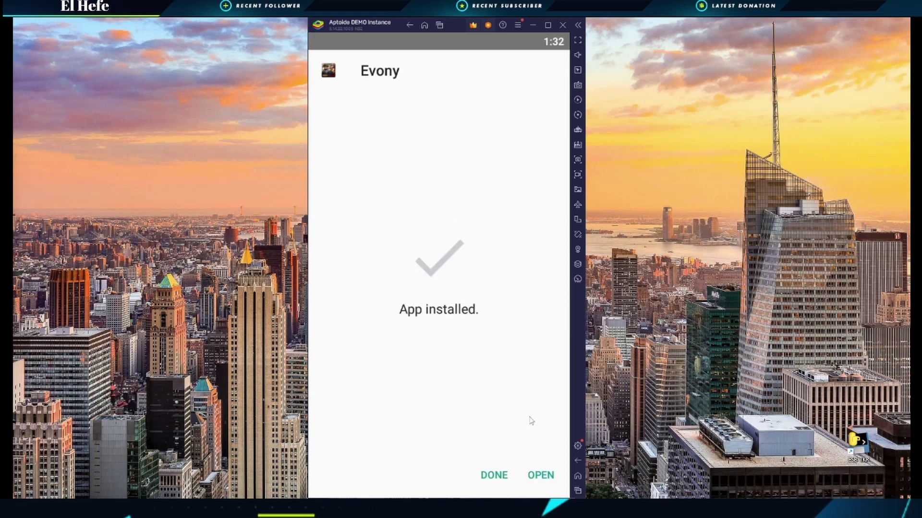
{"action": "left_click", "coordinate": [536, 481]}
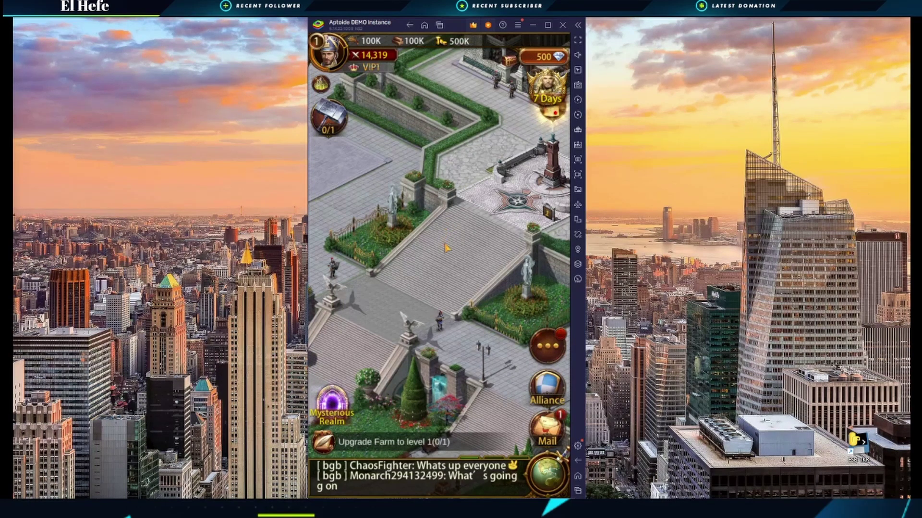
Step: Buy the $9.99 Super Value Dragon Treasures Package from the store's On Sale tab
{"action": "left_click_drag", "start_coordinate": [438, 254], "coordinate": [405, 356]}
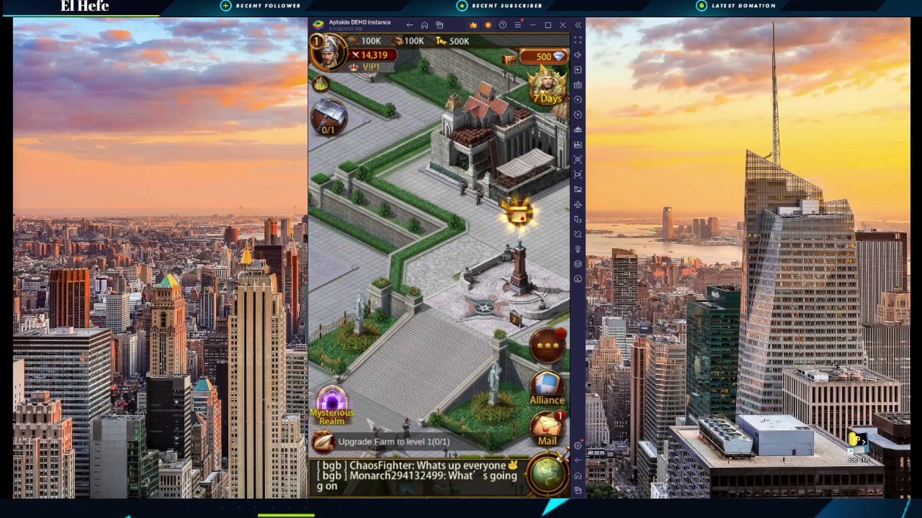
{"action": "left_click", "coordinate": [539, 60]}
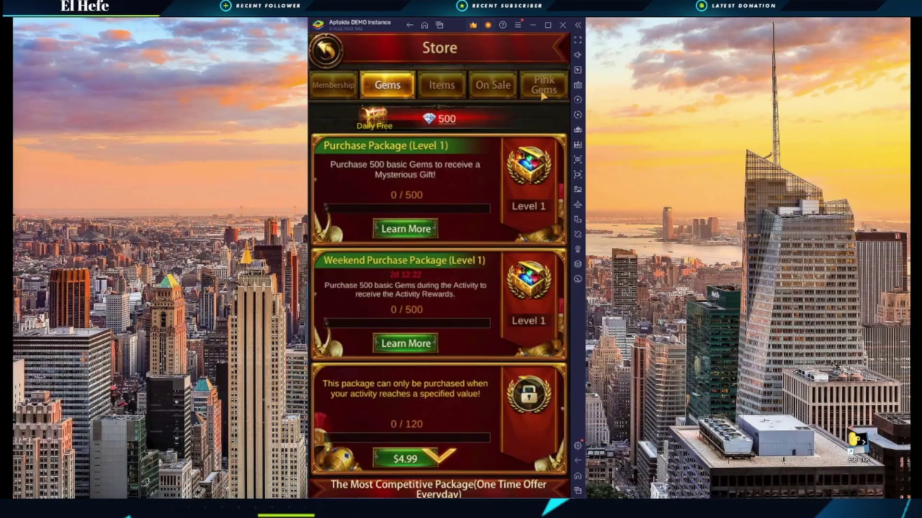
{"action": "left_click", "coordinate": [494, 86]}
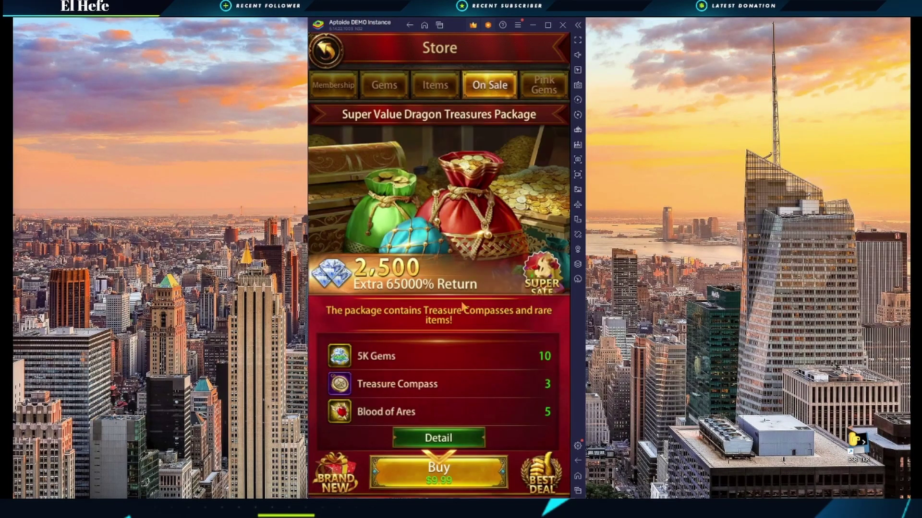
{"action": "left_click", "coordinate": [399, 470]}
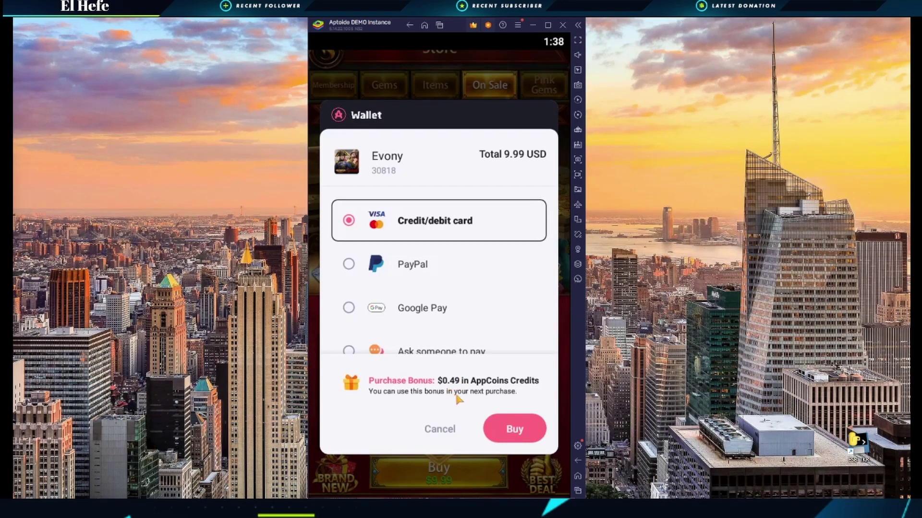
Step: Cancel the AppCoins Wallet checkout without purchasing
{"action": "left_click", "coordinate": [441, 429]}
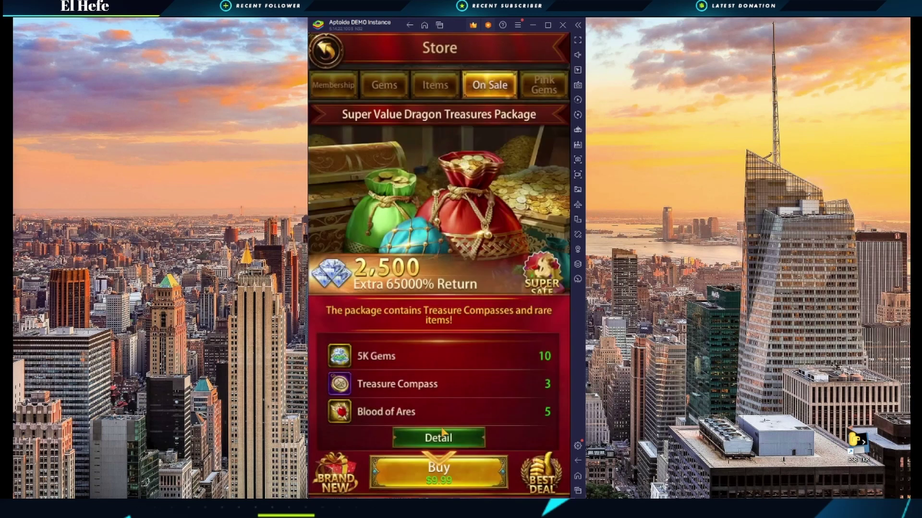